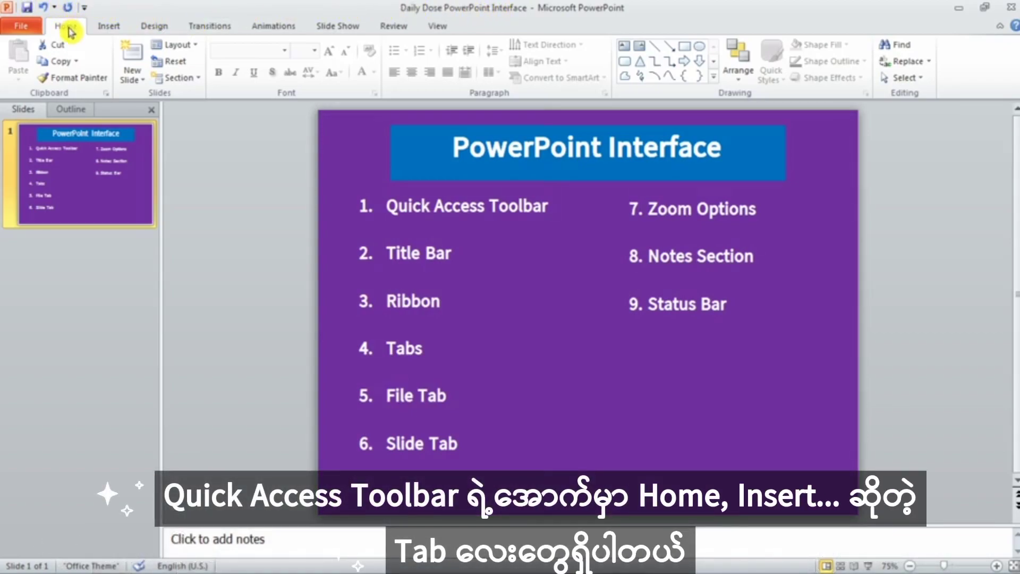
Step: Browse each ribbon tab from Insert through View, then return to the Home tab
{"action": "left_click", "coordinate": [113, 32]}
{"action": "left_click", "coordinate": [154, 27]}
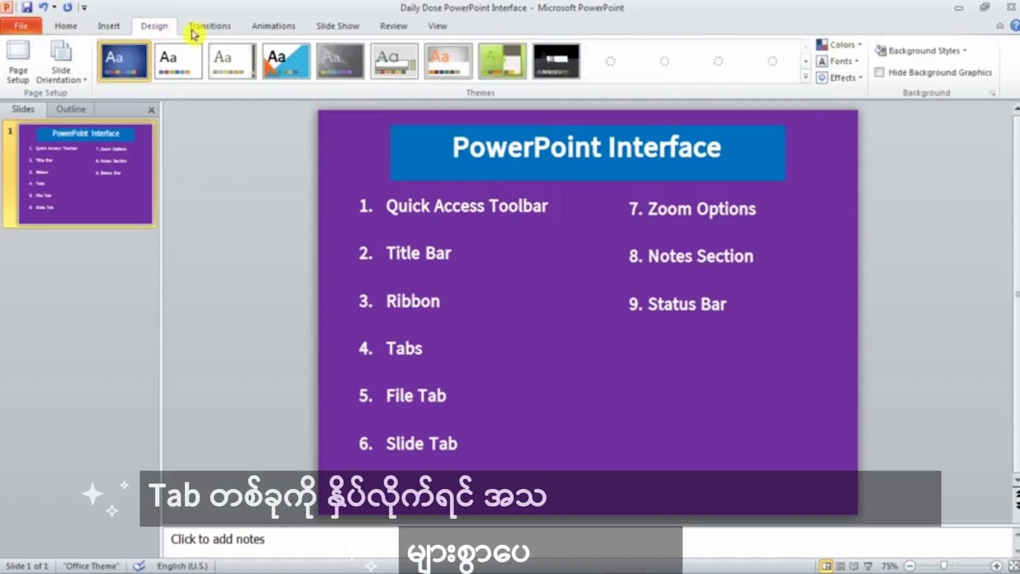
{"action": "left_click", "coordinate": [223, 32]}
{"action": "left_click", "coordinate": [273, 28]}
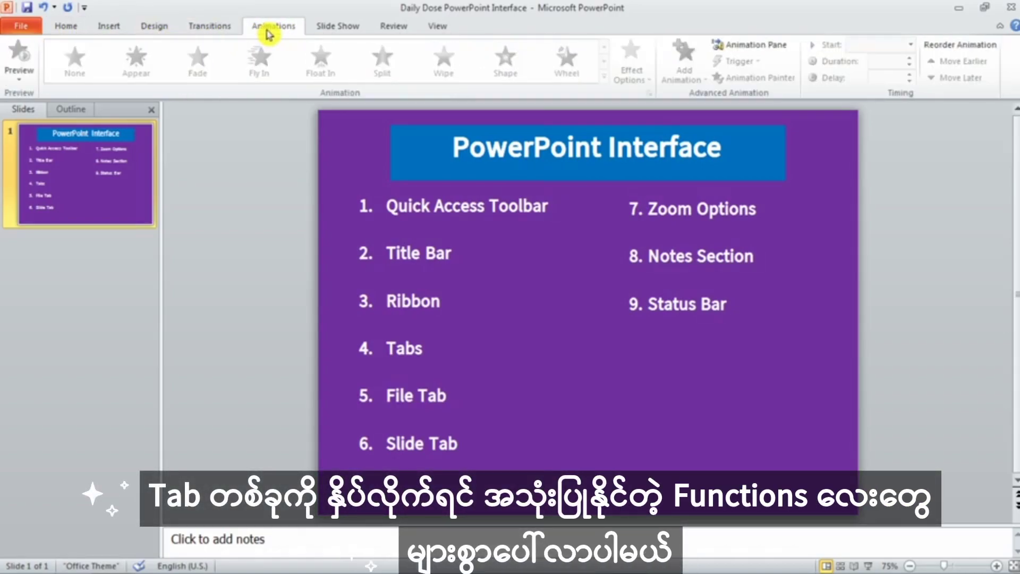
{"action": "left_click", "coordinate": [330, 34]}
{"action": "left_click", "coordinate": [394, 32]}
{"action": "left_click", "coordinate": [440, 36]}
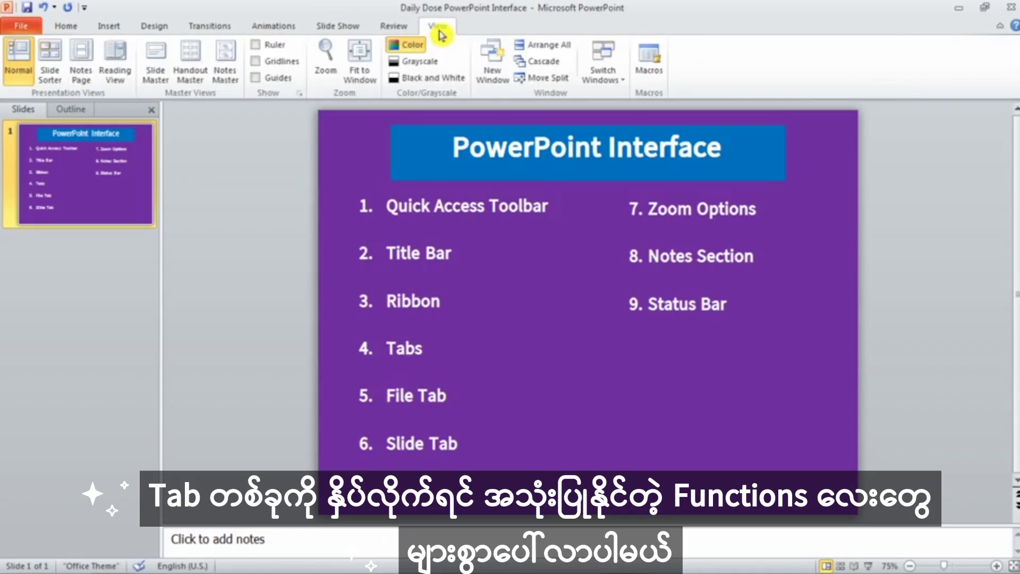
{"action": "left_click", "coordinate": [77, 31]}
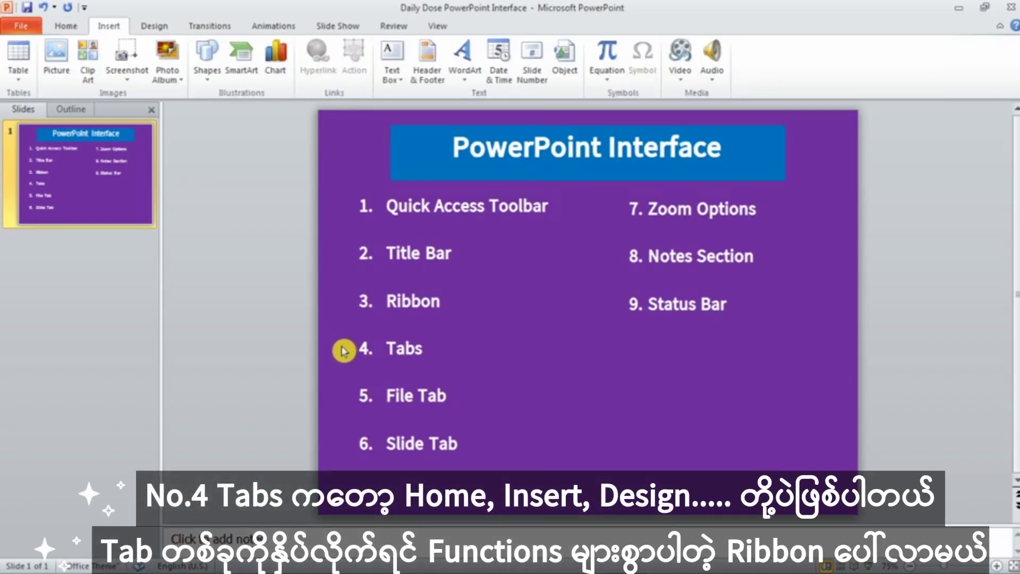
Step: Revisit the Insert, Design and Transitions tabs, then collapse and restore the ribbon
{"action": "left_click", "coordinate": [77, 31]}
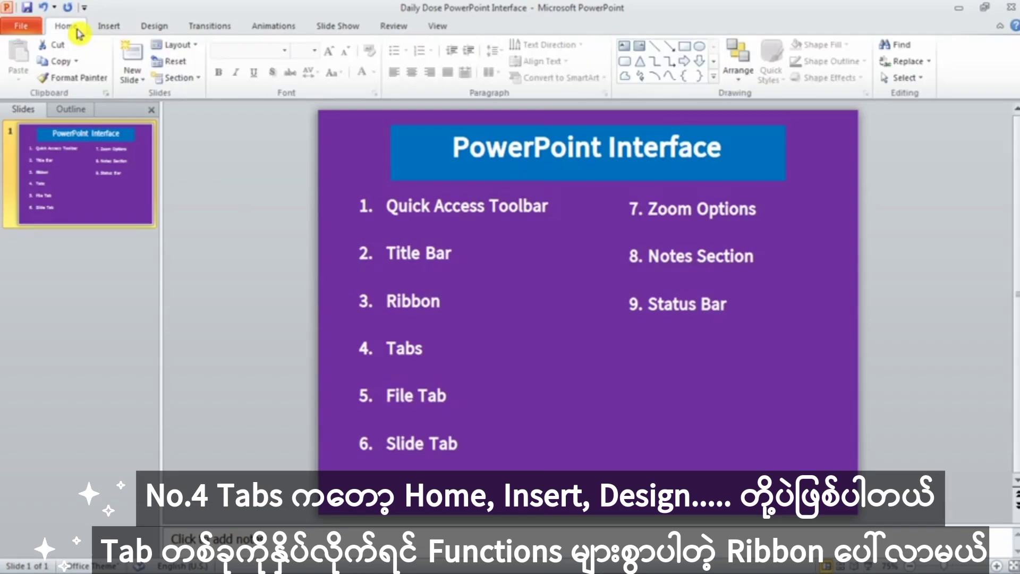
{"action": "left_click", "coordinate": [108, 32]}
{"action": "left_click", "coordinate": [154, 32]}
{"action": "left_click", "coordinate": [193, 33]}
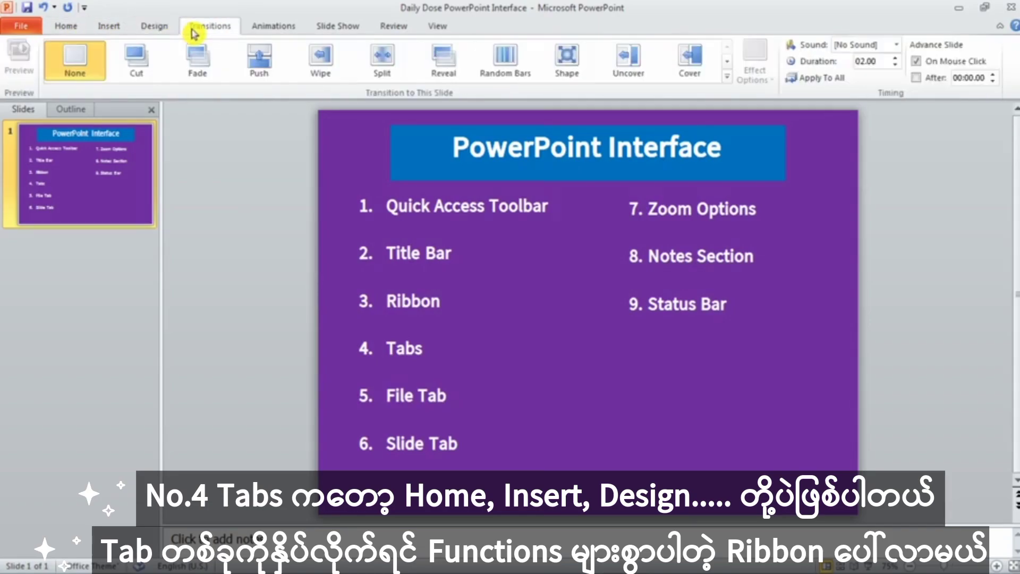
{"action": "left_click", "coordinate": [82, 31]}
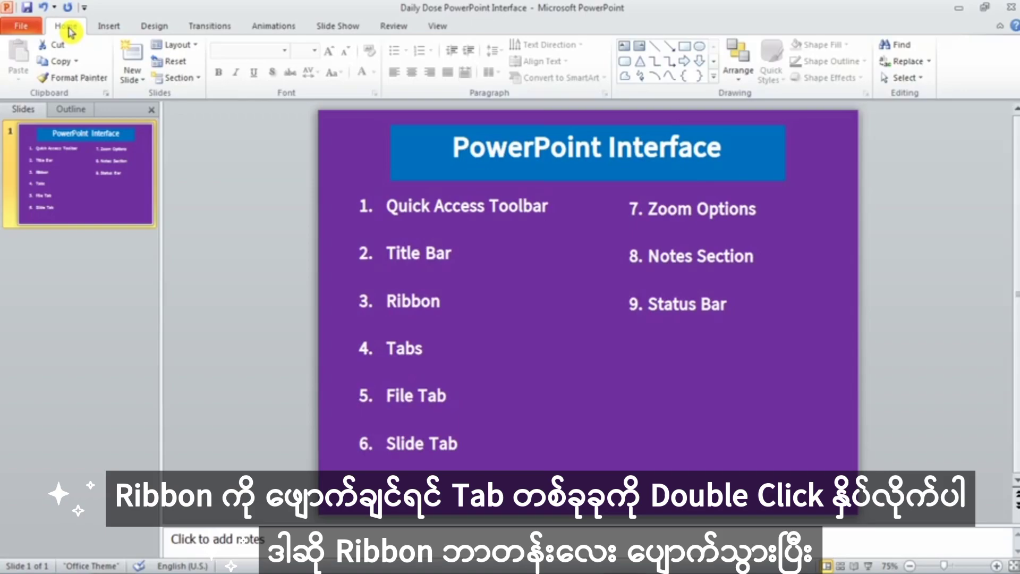
{"action": "double_click", "coordinate": [67, 26]}
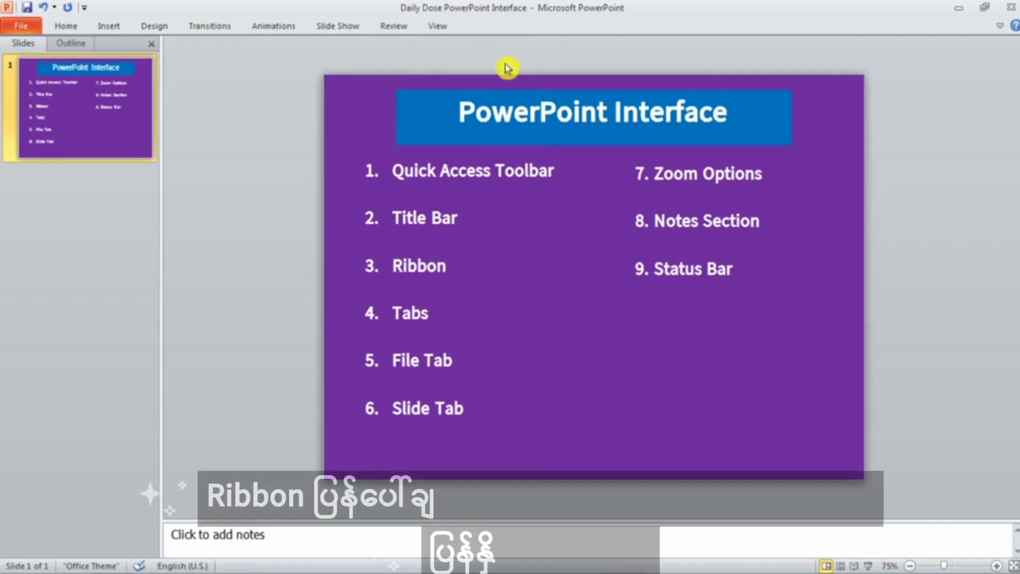
{"action": "double_click", "coordinate": [83, 28]}
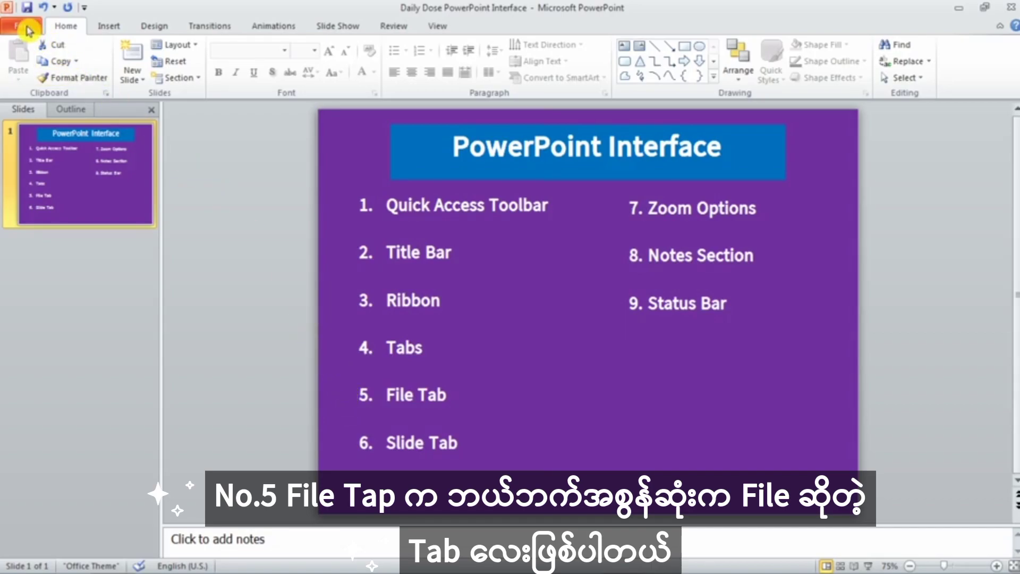
Step: Review the File tab's Info page and Protect Presentation options without applying any, then return to editing
{"action": "left_click", "coordinate": [29, 32]}
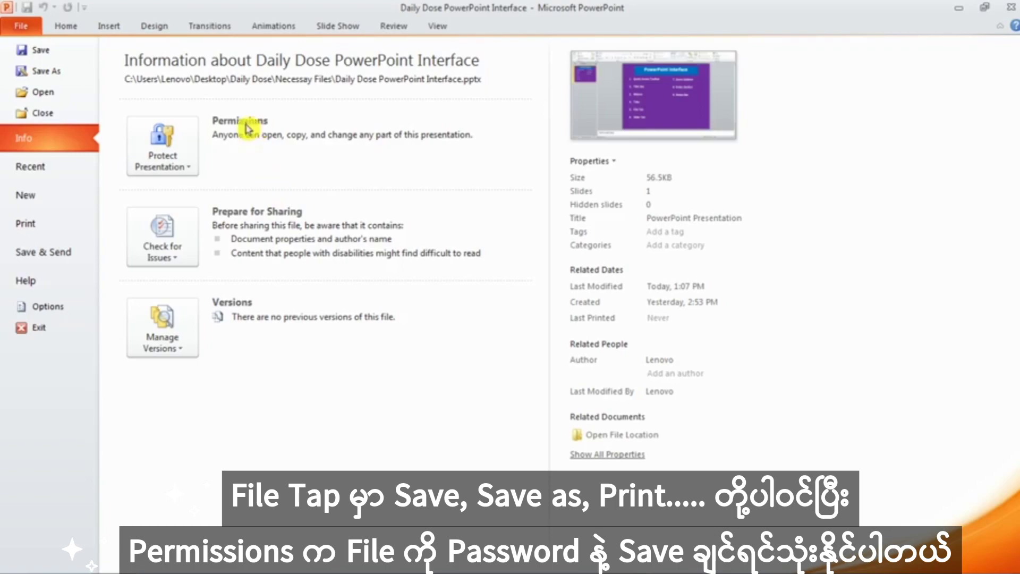
{"action": "left_click", "coordinate": [190, 170]}
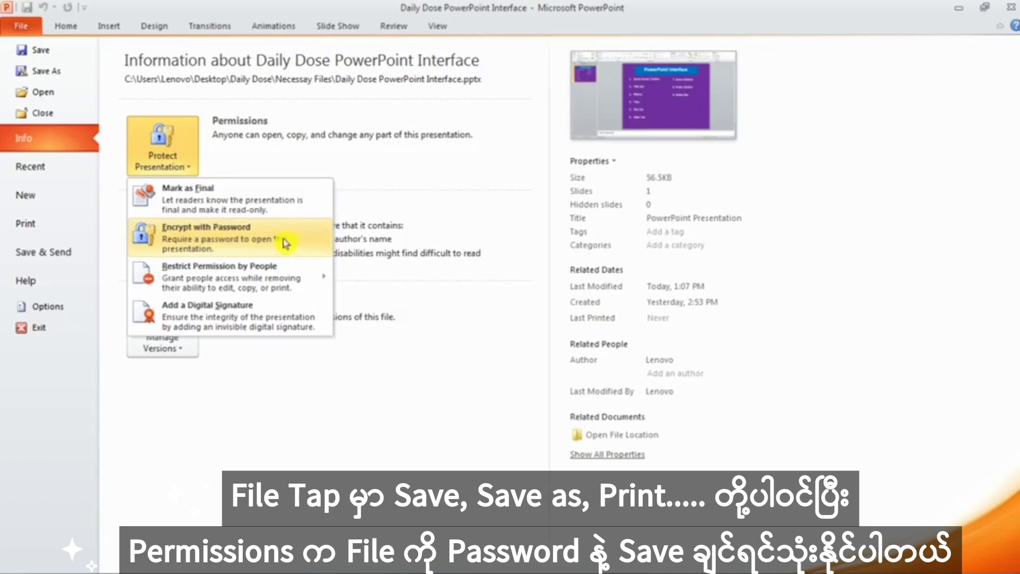
{"action": "left_click", "coordinate": [319, 184]}
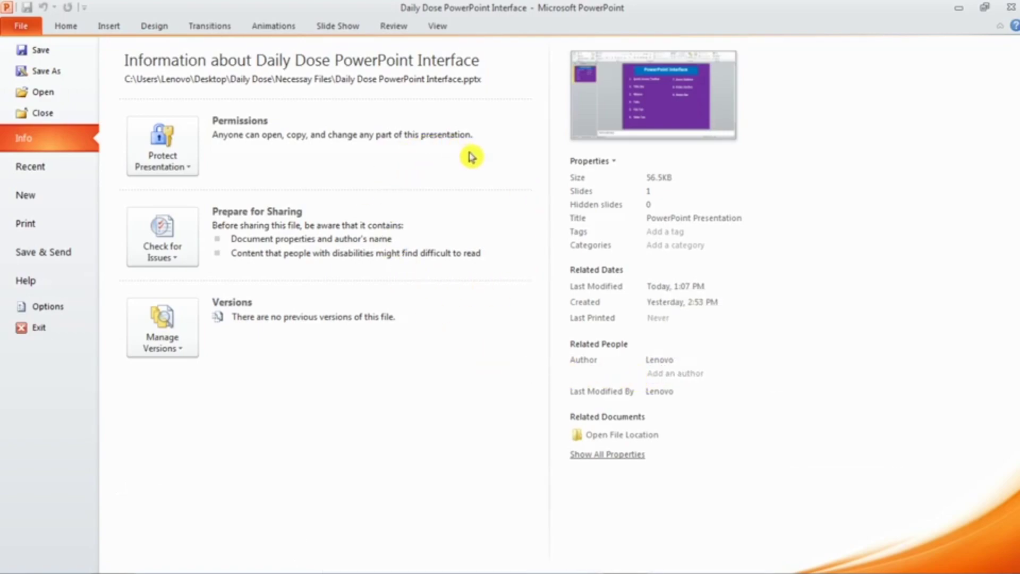
{"action": "left_click", "coordinate": [35, 32]}
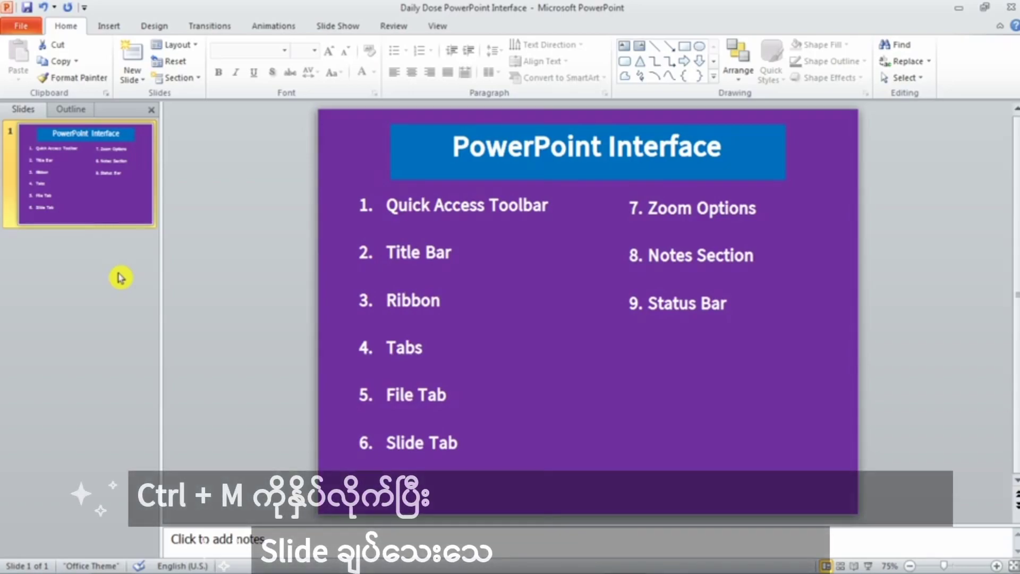
Step: Insert two new slides after slide 1 with Ctrl+M, then reselect the PowerPoint Interface slide
{"action": "key", "text": "ctrl+m"}
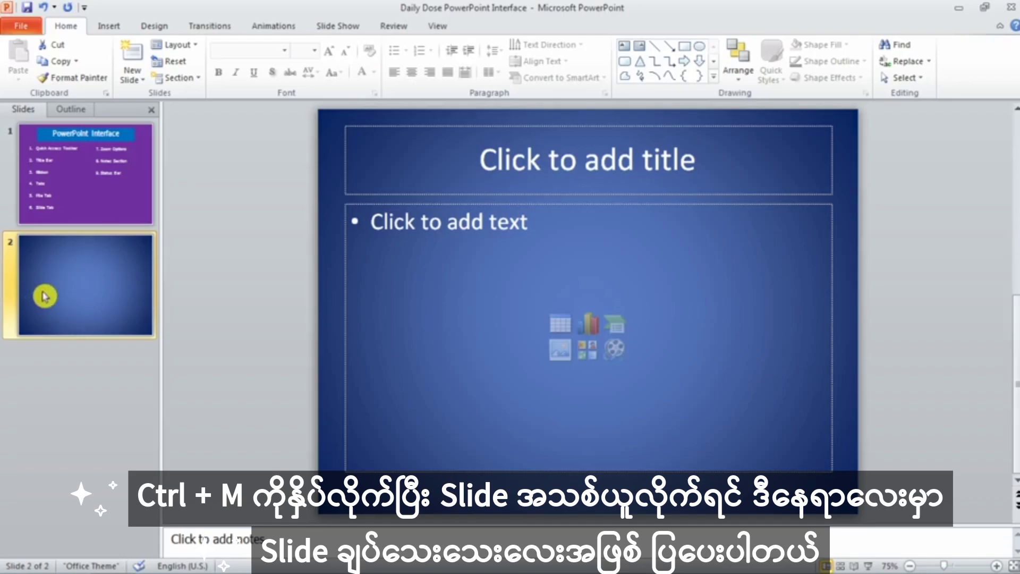
{"action": "key", "text": "ctrl+m"}
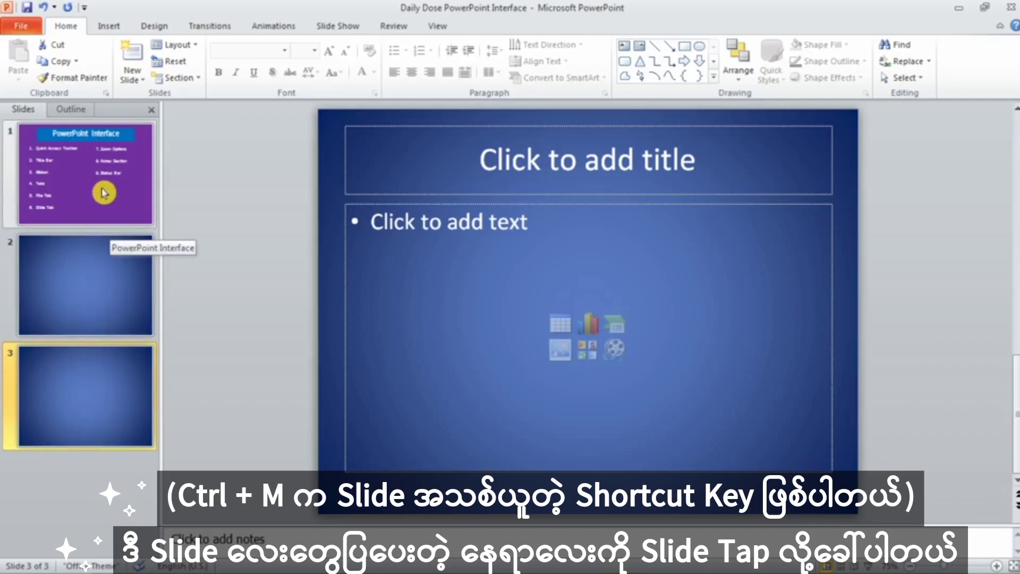
{"action": "left_click", "coordinate": [103, 189]}
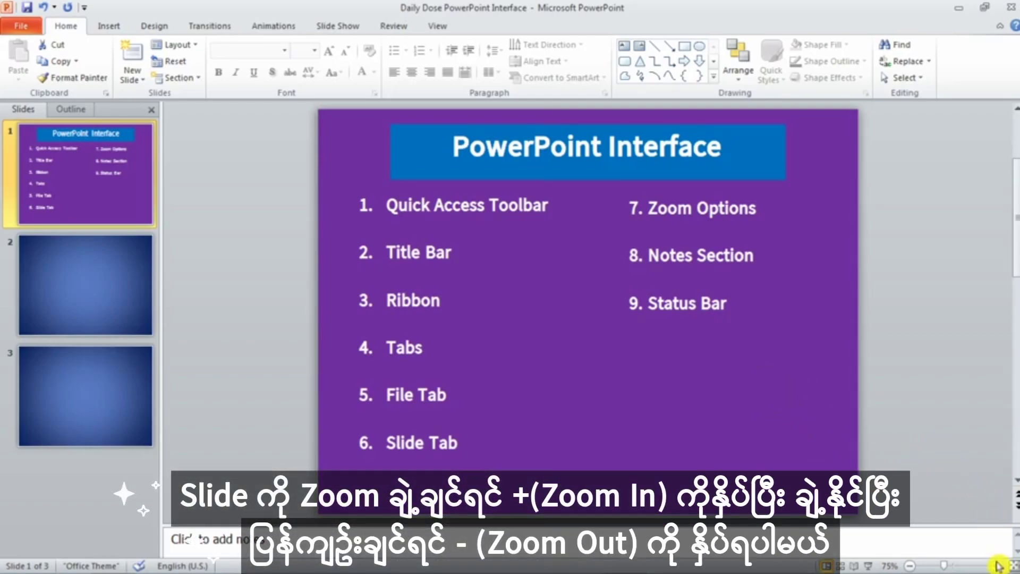
Step: Zoom in on the slide step by step up to 180%
{"action": "left_click", "coordinate": [997, 566]}
{"action": "left_click", "coordinate": [998, 566]}
{"action": "left_click", "coordinate": [997, 566]}
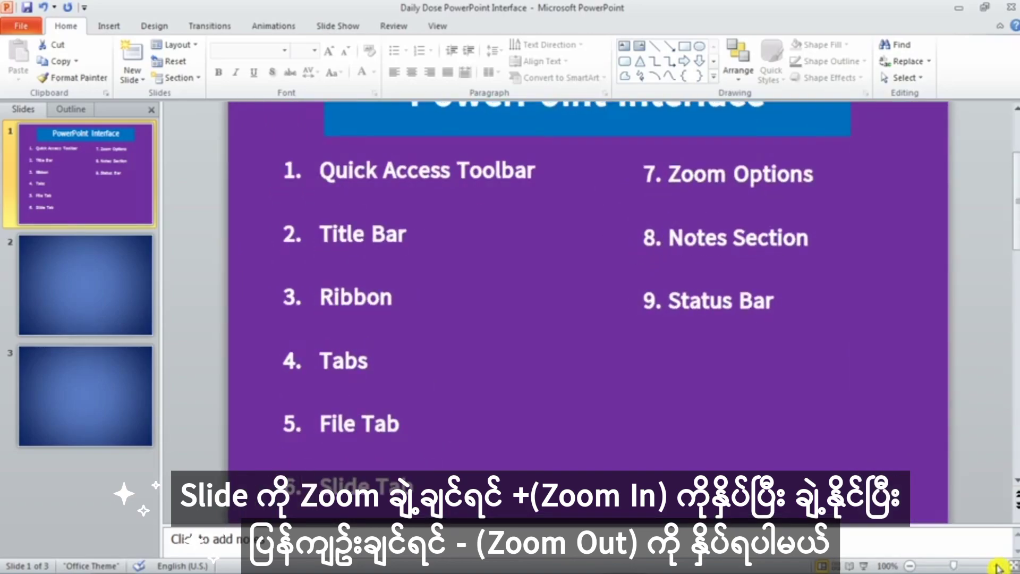
{"action": "left_click", "coordinate": [997, 566]}
{"action": "left_click", "coordinate": [998, 566]}
{"action": "left_click", "coordinate": [997, 566]}
{"action": "left_click", "coordinate": [998, 566]}
{"action": "left_click", "coordinate": [997, 566]}
{"action": "left_click", "coordinate": [998, 566]}
{"action": "left_click", "coordinate": [997, 567]}
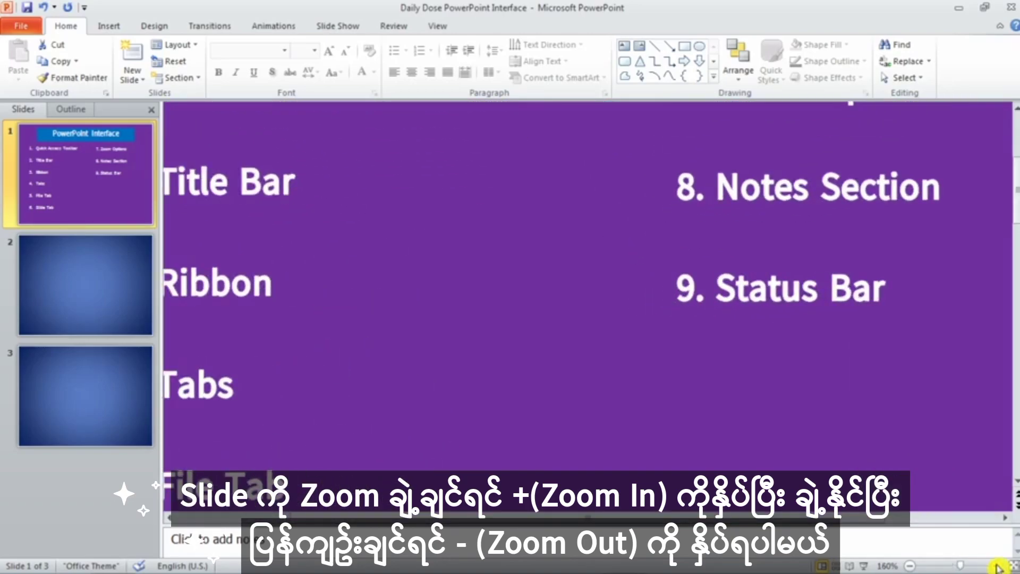
{"action": "left_click", "coordinate": [997, 566]}
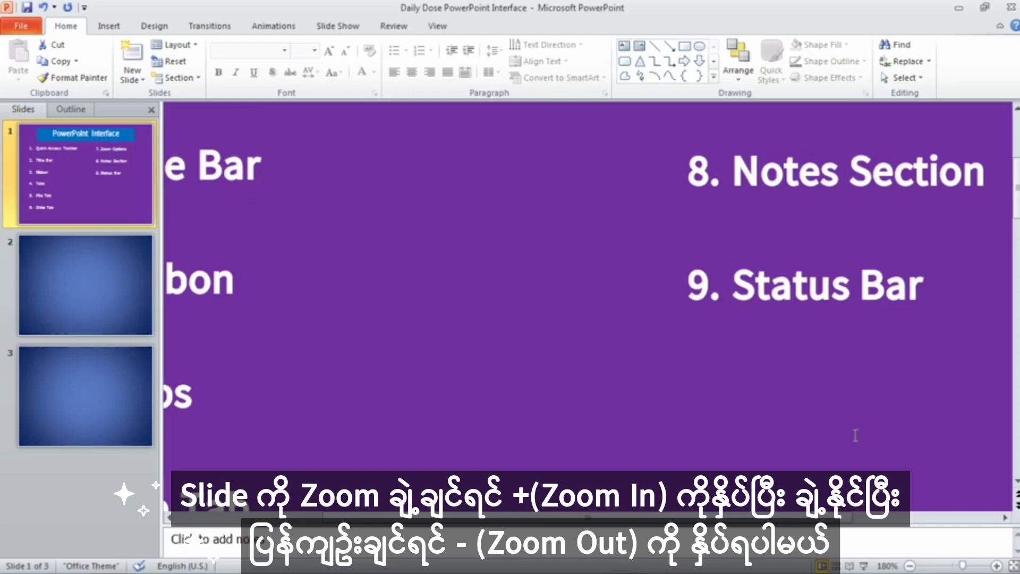
Step: Zoom out to 50%, then back in to 80%
{"action": "left_click", "coordinate": [913, 566]}
{"action": "left_click", "coordinate": [914, 566]}
{"action": "left_click", "coordinate": [913, 566]}
{"action": "left_click", "coordinate": [913, 567]}
{"action": "left_click", "coordinate": [913, 566]}
{"action": "left_click", "coordinate": [914, 566]}
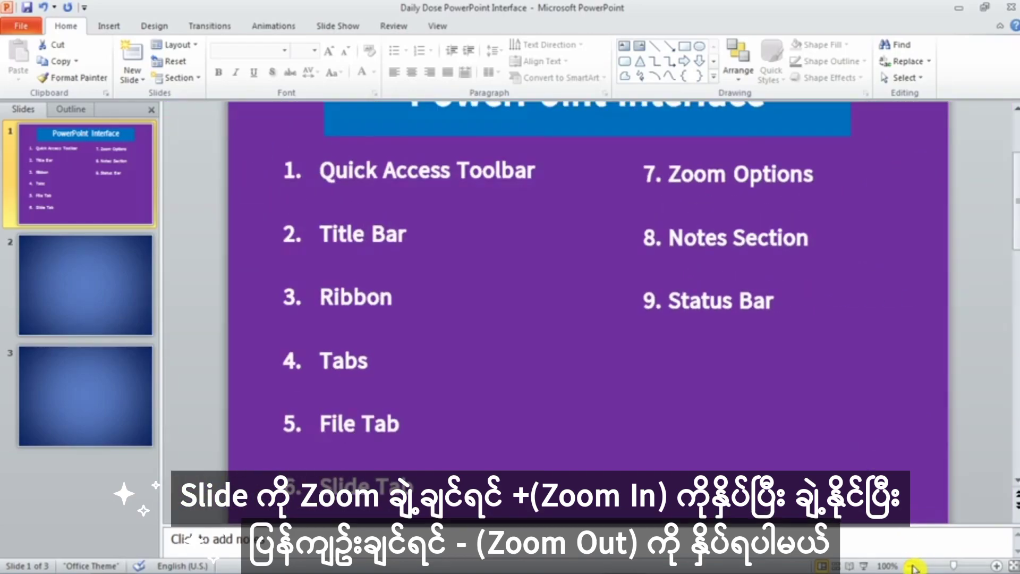
{"action": "left_click", "coordinate": [913, 566]}
{"action": "left_click", "coordinate": [914, 566]}
{"action": "left_click", "coordinate": [913, 566]}
{"action": "left_click", "coordinate": [913, 566]}
{"action": "left_click", "coordinate": [914, 566]}
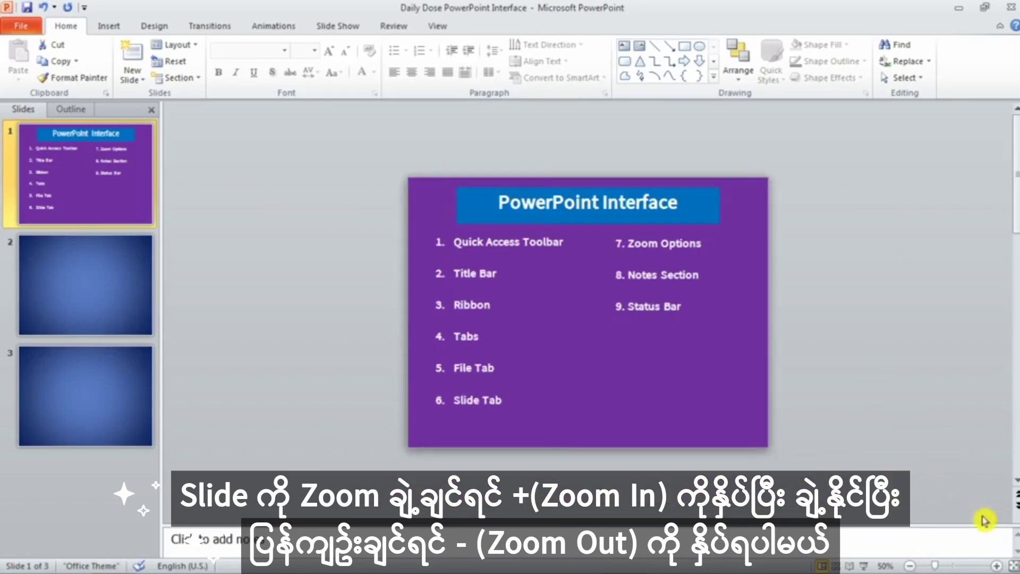
{"action": "left_click", "coordinate": [996, 567]}
{"action": "left_click", "coordinate": [996, 566]}
{"action": "left_click", "coordinate": [996, 566]}
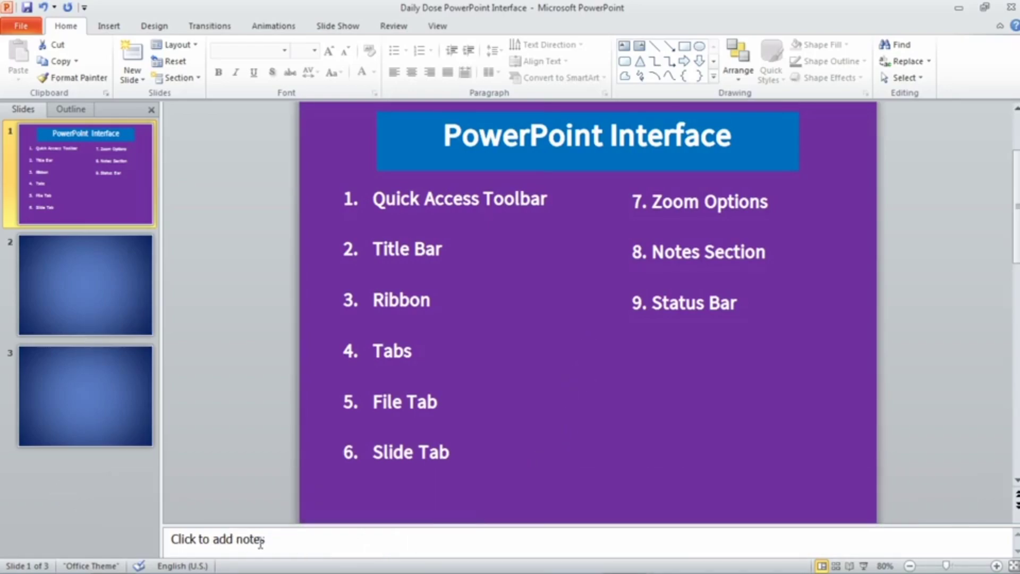
Step: Add the speaker note 'Daily Dose' to slide 1 and refocus on its thumbnail
{"action": "left_click", "coordinate": [262, 538]}
{"action": "type", "text": "Daily Dose"}
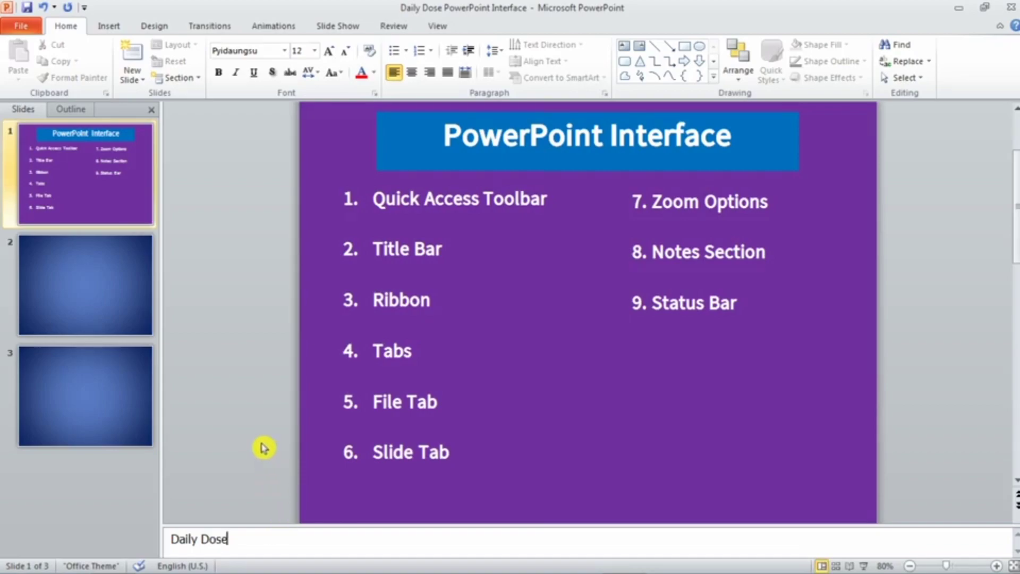
{"action": "left_click", "coordinate": [264, 447]}
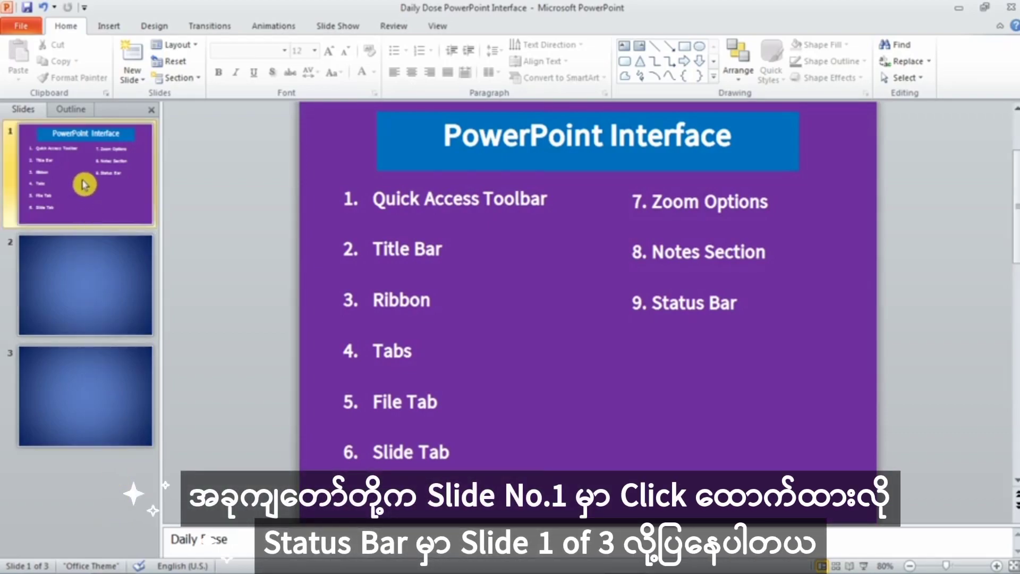
{"action": "left_click", "coordinate": [83, 184]}
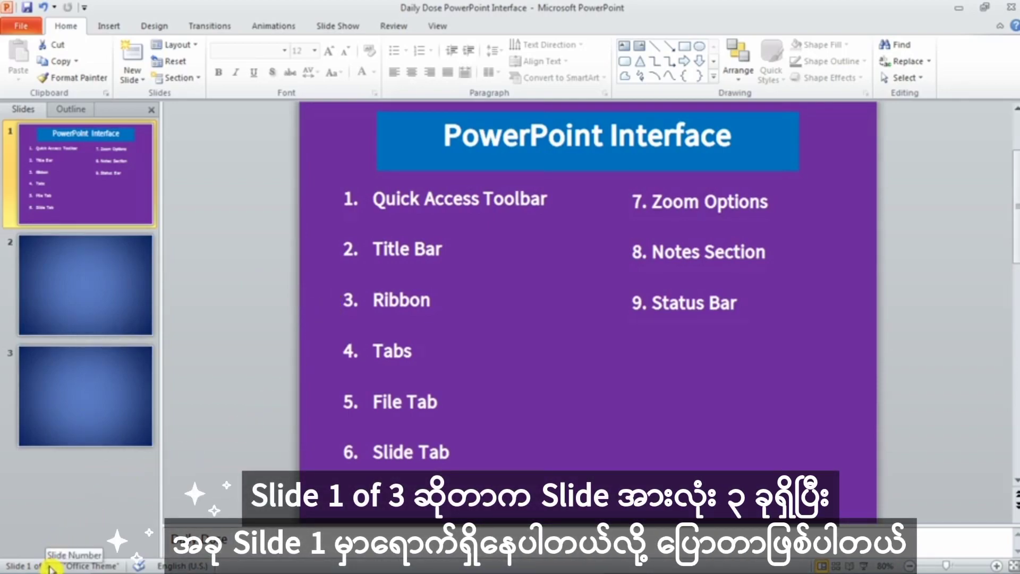
{"action": "left_click", "coordinate": [109, 287]}
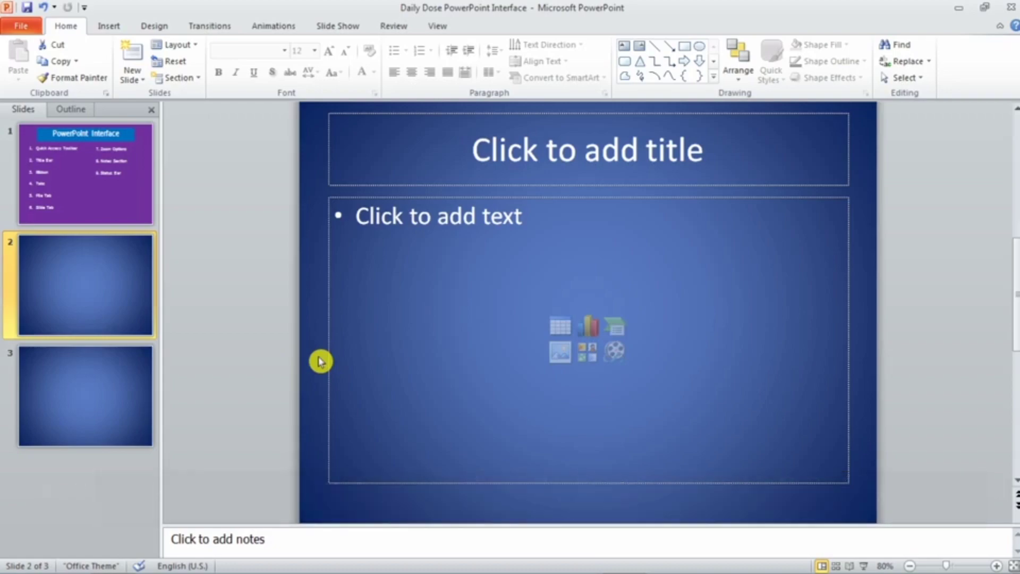
{"action": "left_click", "coordinate": [104, 404]}
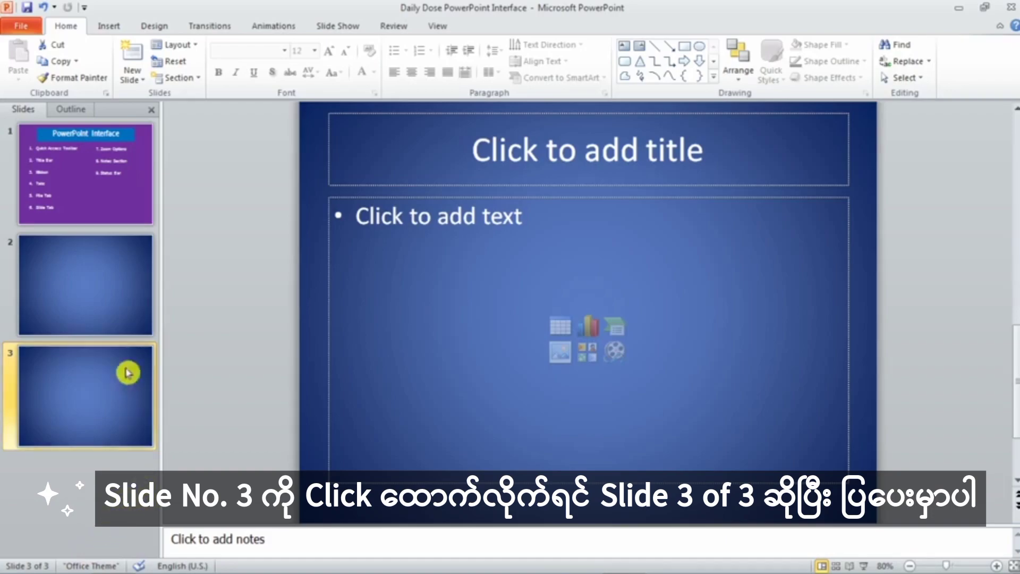
{"action": "left_click", "coordinate": [121, 189]}
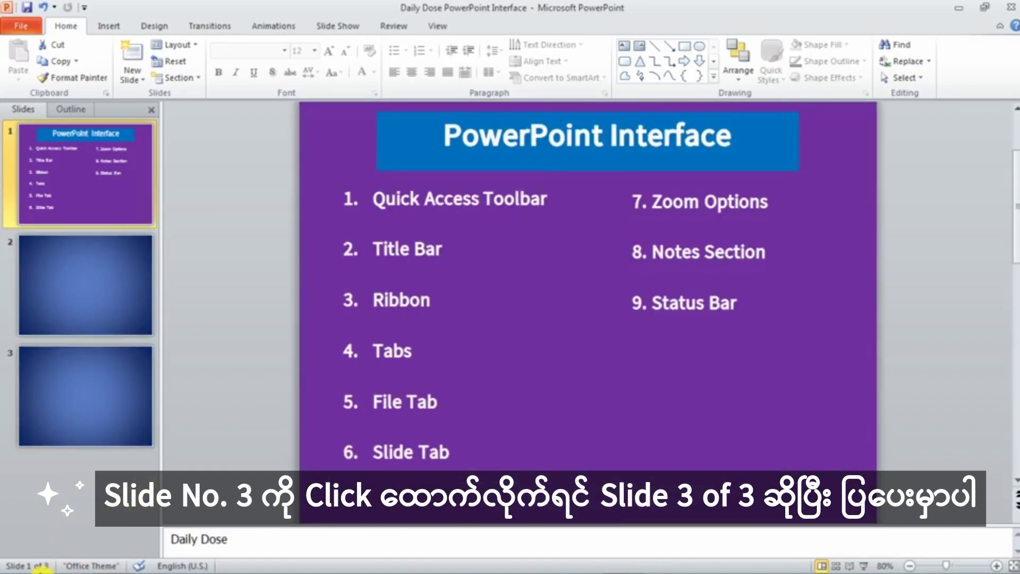